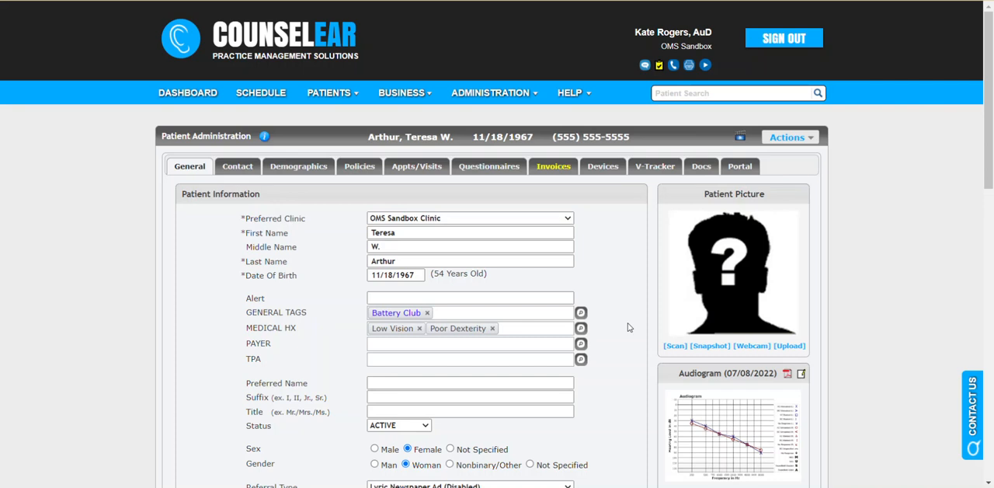
# Step: Open the patient's unpaid 08/01/2022 invoice and expand its Additional Settings section
pyautogui.click(573, 166)
pyautogui.click(572, 224)
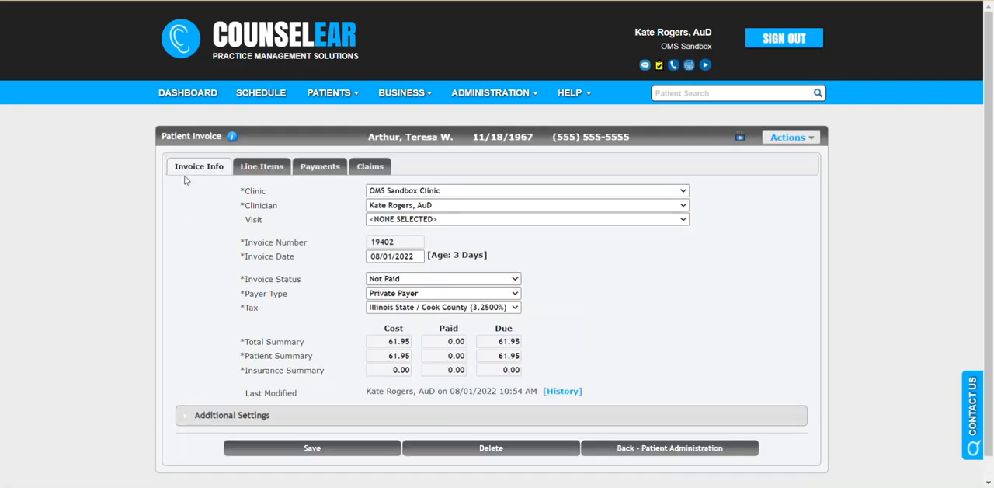
pyautogui.scroll(-1, 218, 253)
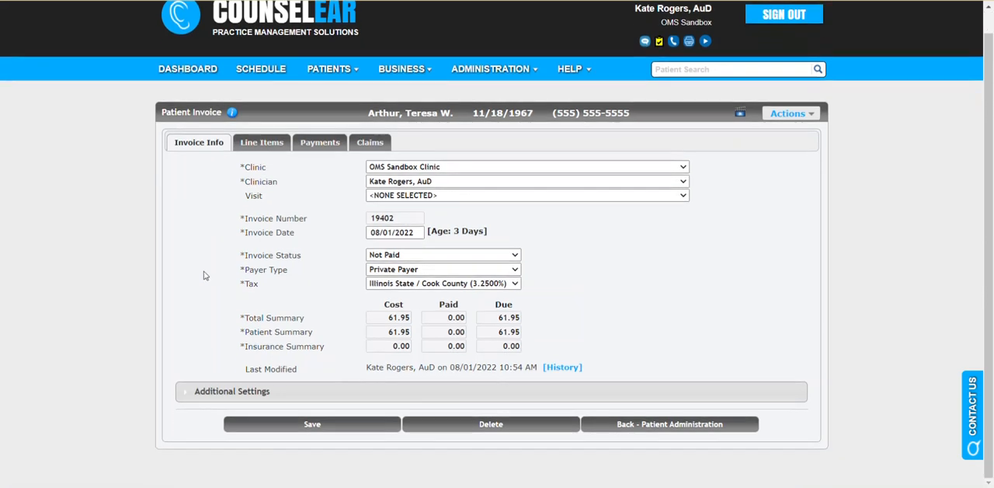
pyautogui.click(197, 390)
pyautogui.scroll(-3, 199, 345)
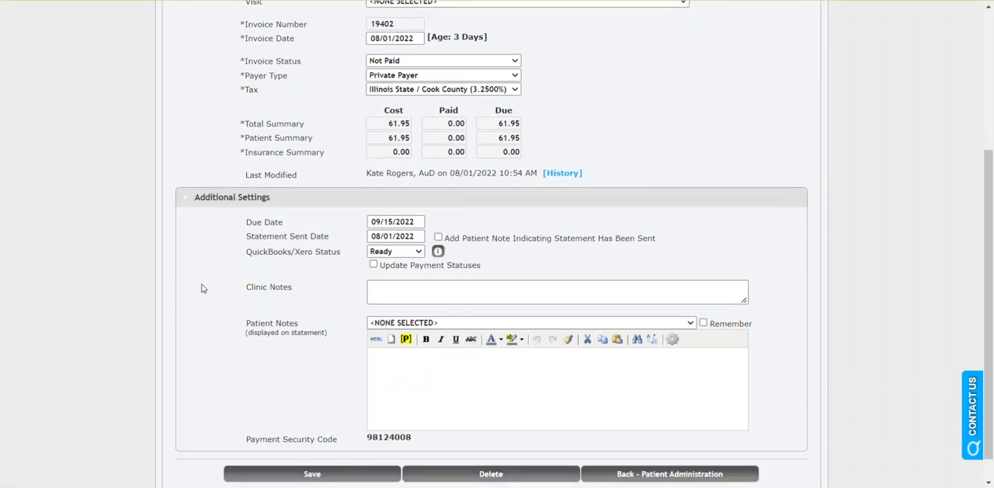
pyautogui.scroll(-1, 201, 288)
# Step: Enter "test notes" in the invoice's Clinic Notes
pyautogui.moveTo(247, 261); pyautogui.dragTo(303, 266)
pyautogui.moveTo(245, 295); pyautogui.dragTo(318, 297)
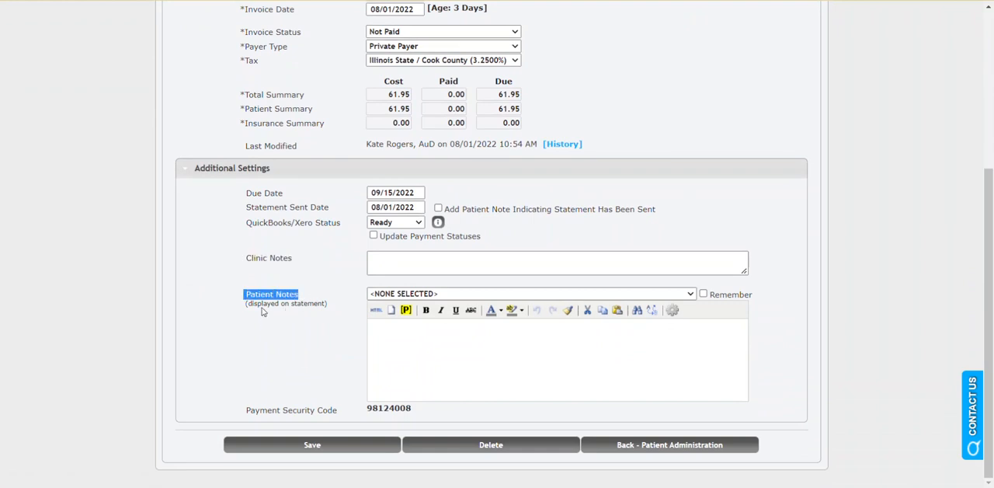
pyautogui.click(326, 331)
pyautogui.moveTo(248, 259); pyautogui.dragTo(304, 267)
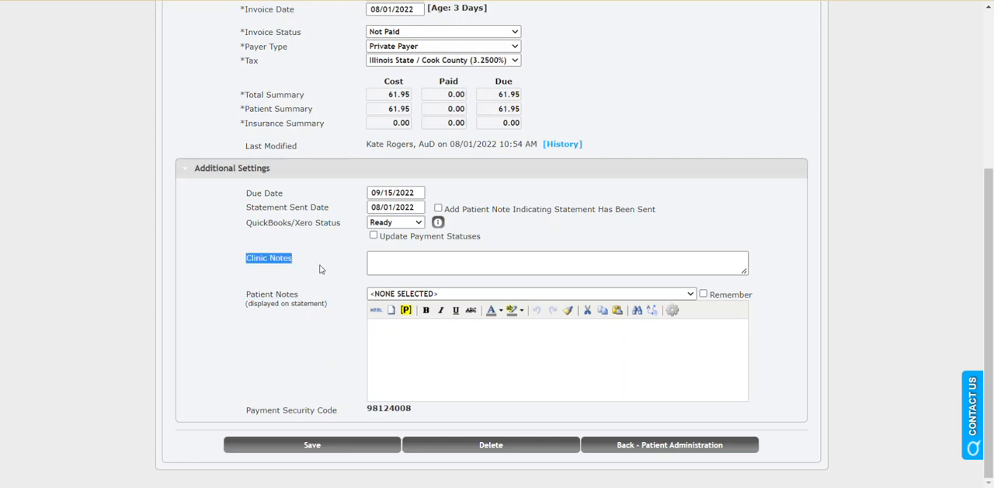
pyautogui.click(445, 267)
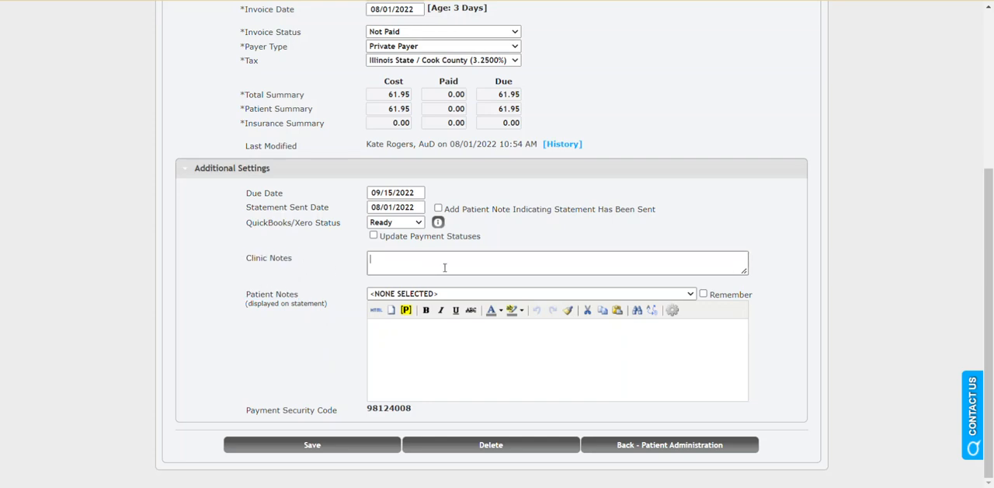
pyautogui.write('test net')
pyautogui.write('otes')
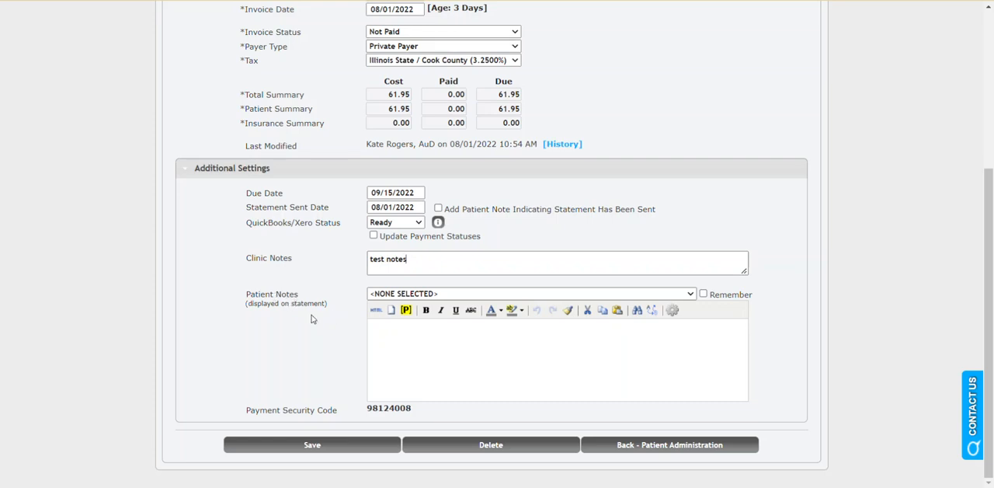
# Step: Fill the invoice's Patient Notes with the Past Due 90+ Days template and save the invoice
pyautogui.click(410, 349)
pyautogui.click(690, 295)
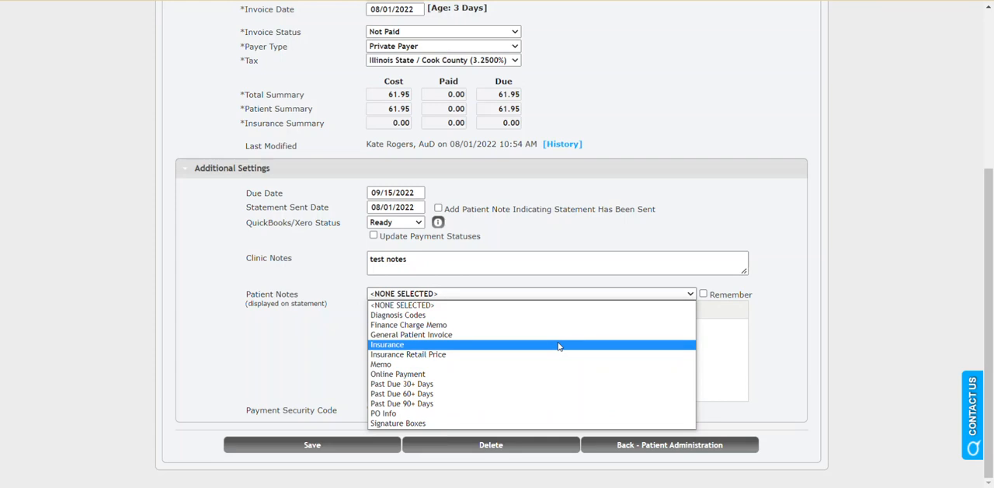
pyautogui.click(469, 405)
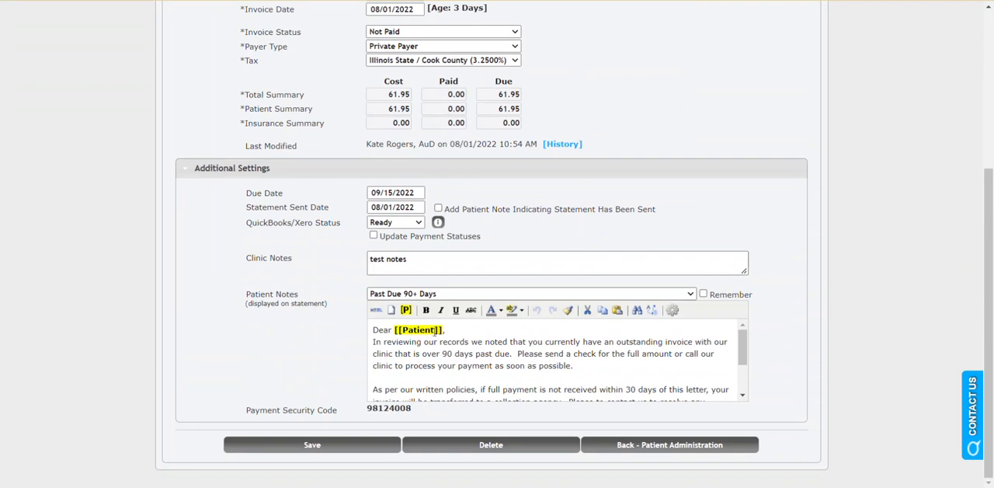
pyautogui.moveTo(742, 368)
pyautogui.mouseDown()
pyautogui.moveTo(756, 398)
pyautogui.moveTo(750, 354)
pyautogui.mouseUp()
pyautogui.click(349, 445)
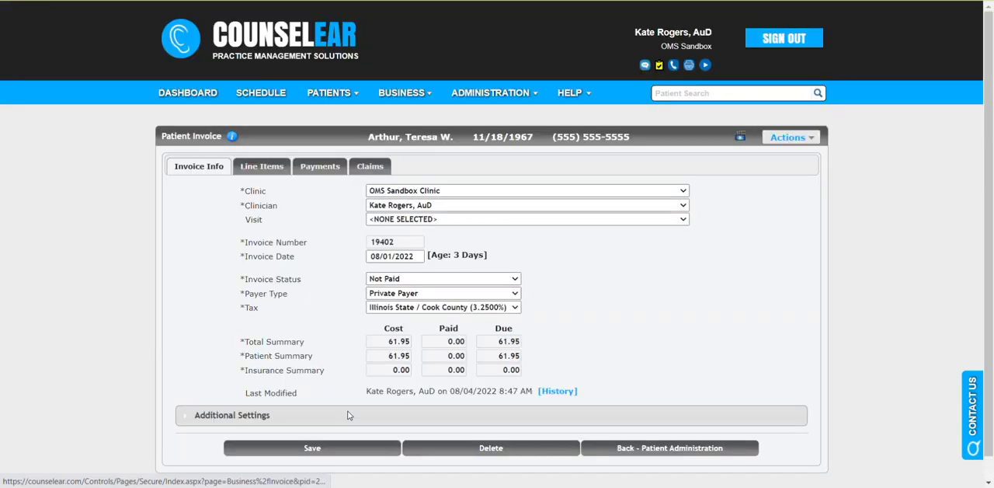
# Step: Open the invoice's printable statement and examine the patient note, including the filled-in patient name, below the line items
pyautogui.click(195, 415)
pyautogui.scroll(-3, 348, 384)
pyautogui.scroll(3, 349, 390)
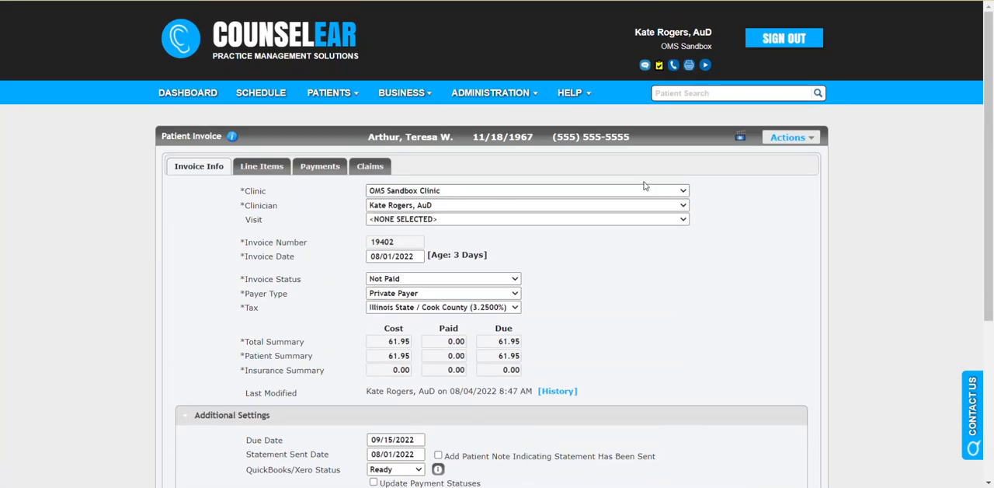
pyautogui.click(793, 137)
pyautogui.click(812, 153)
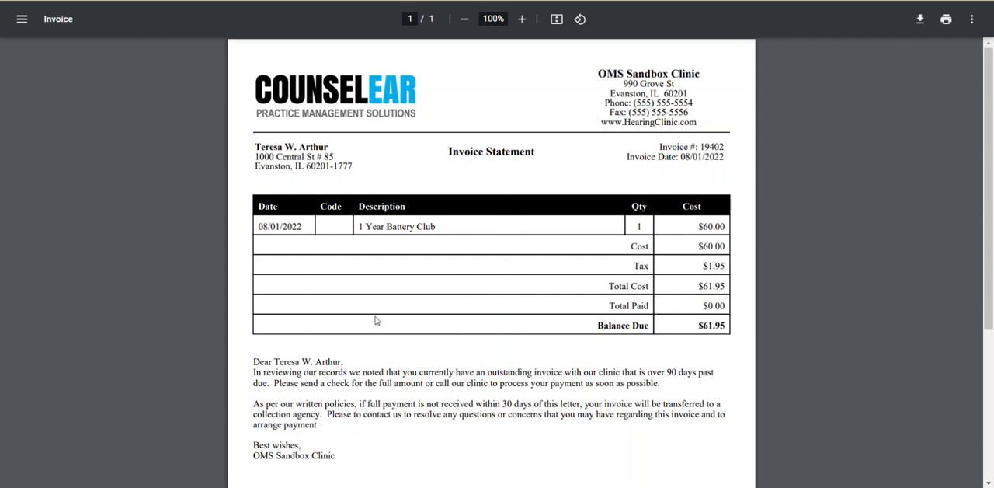
pyautogui.scroll(-3, 381, 256)
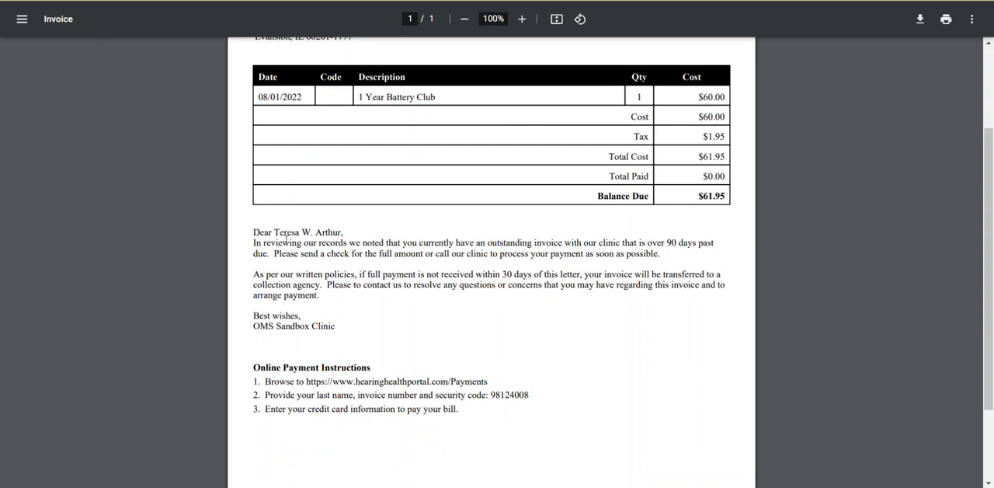
pyautogui.moveTo(270, 233); pyautogui.dragTo(345, 241)
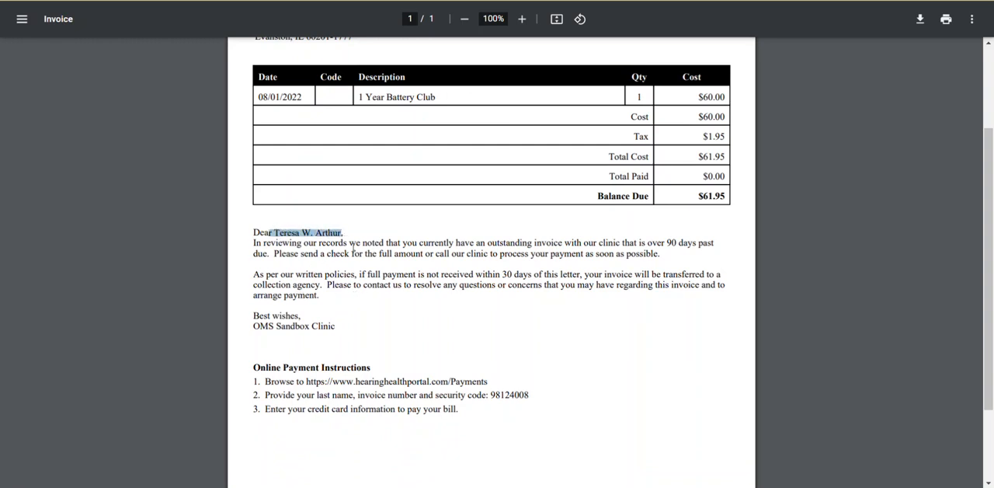
pyautogui.click(356, 276)
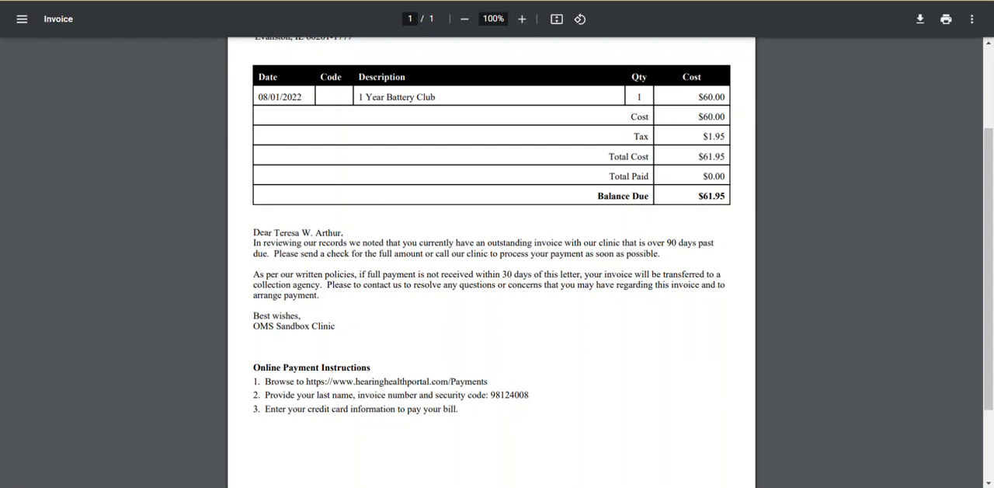
# Step: Return to the invoice and review the Patient Notes template choices and the Remember option
pyautogui.click(538, 1)
pyautogui.scroll(-3, 286, 256)
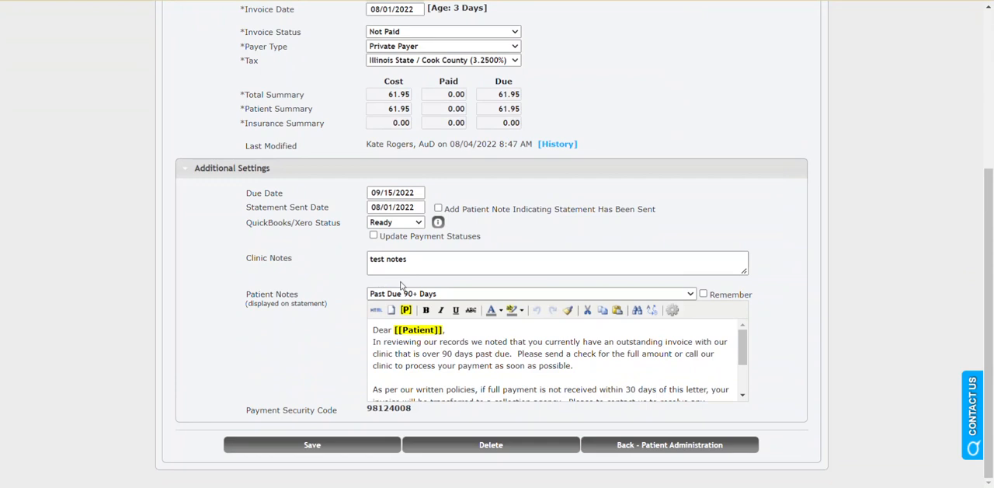
pyautogui.click(414, 294)
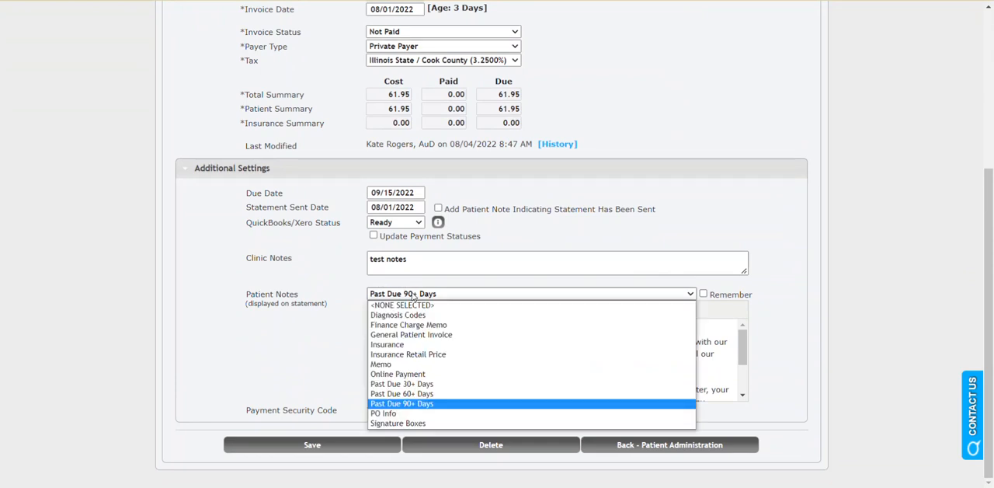
pyautogui.click(413, 294)
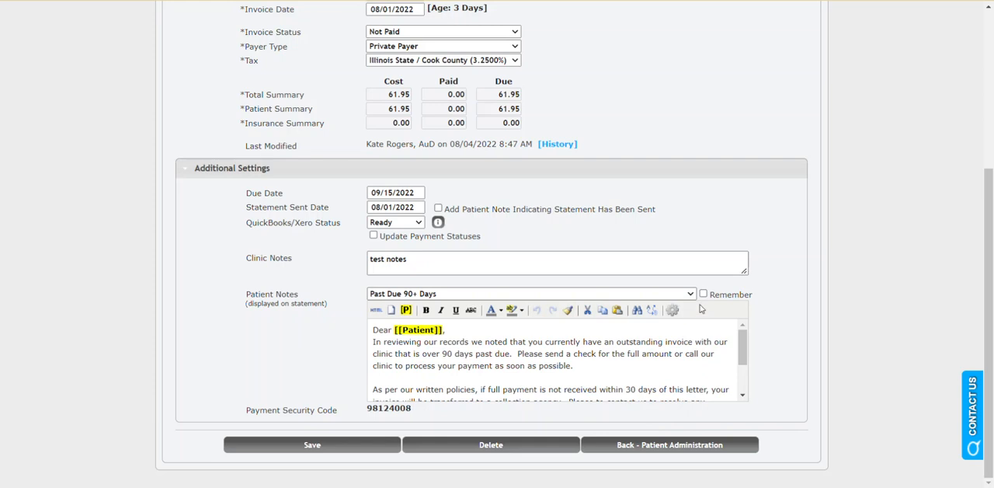
pyautogui.moveTo(709, 295); pyautogui.dragTo(751, 296)
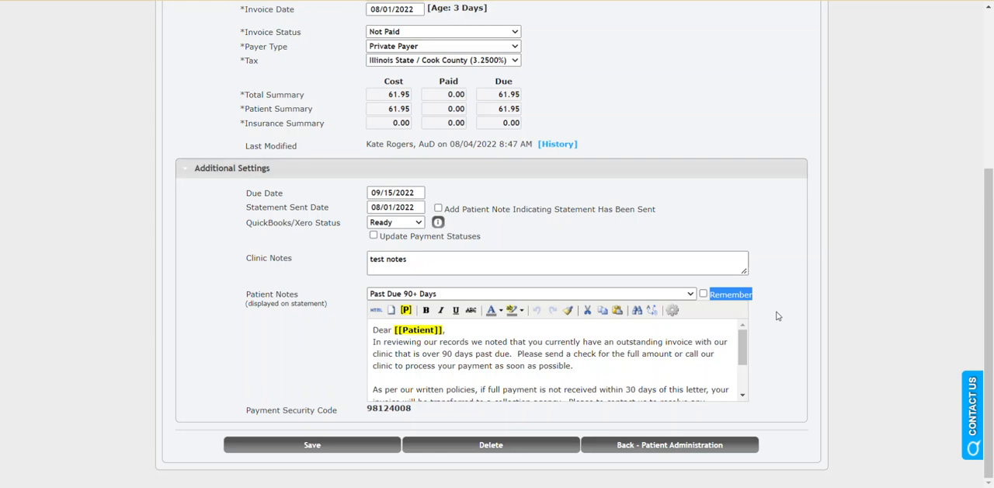
pyautogui.click(689, 298)
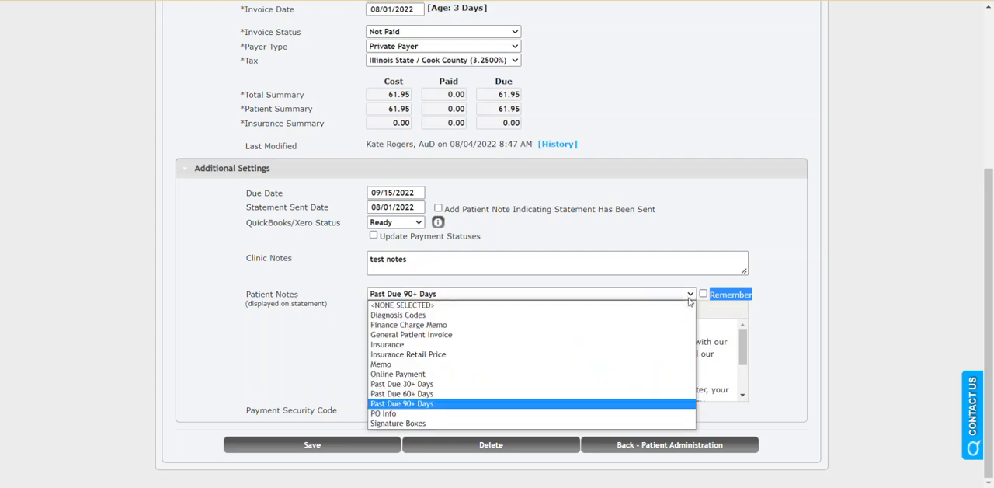
pyautogui.click(689, 297)
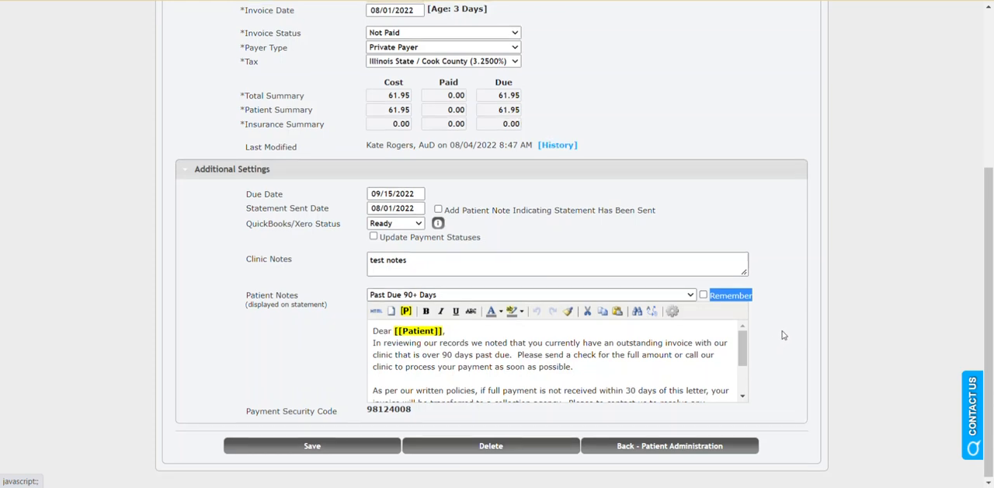
pyautogui.scroll(3, 782, 337)
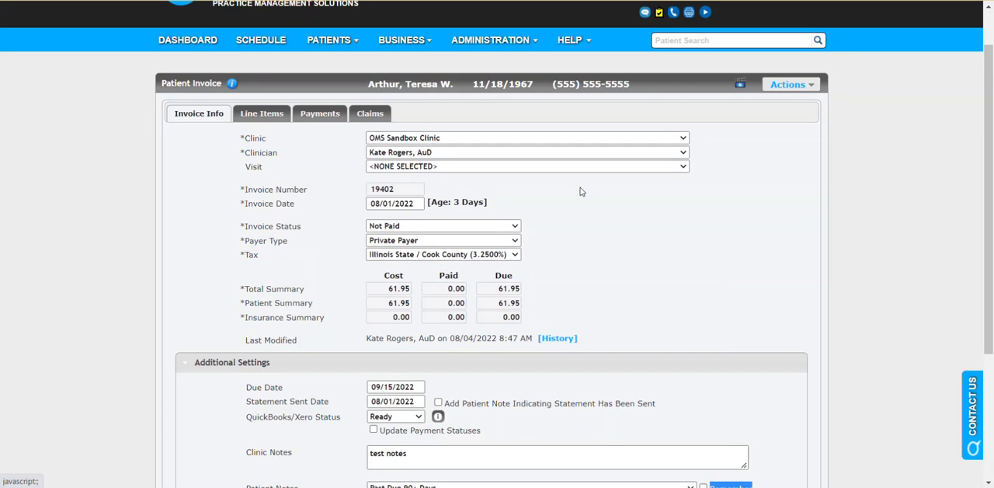
pyautogui.moveTo(431, 49)
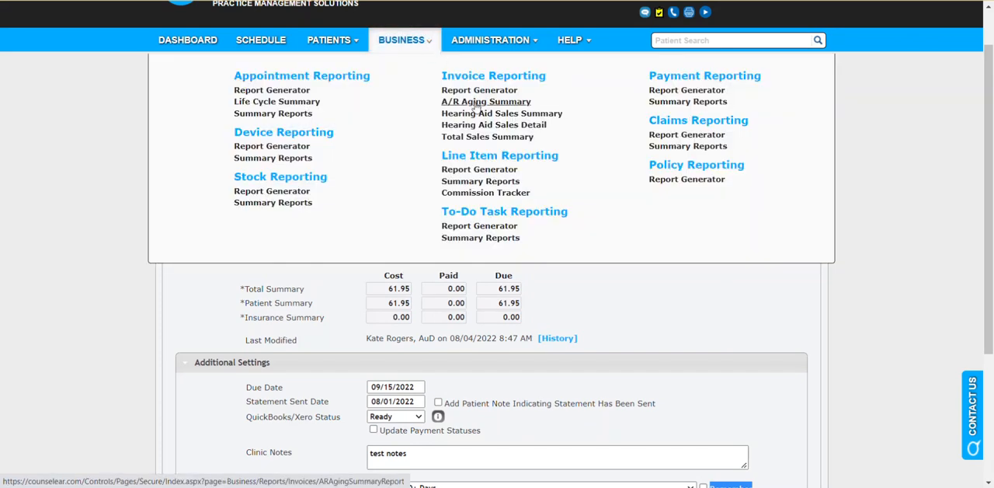
pyautogui.scroll(-2, 633, 308)
pyautogui.scroll(-3, 494, 396)
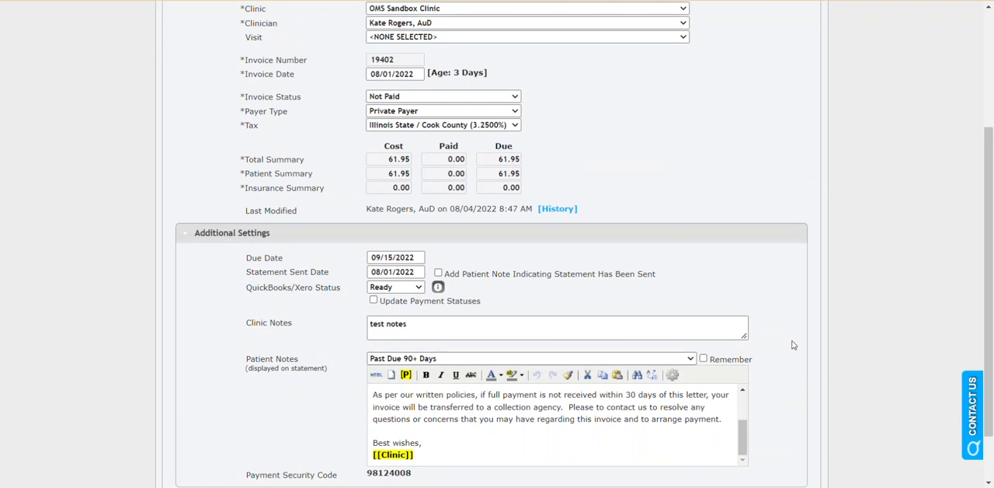
pyautogui.scroll(2, 793, 345)
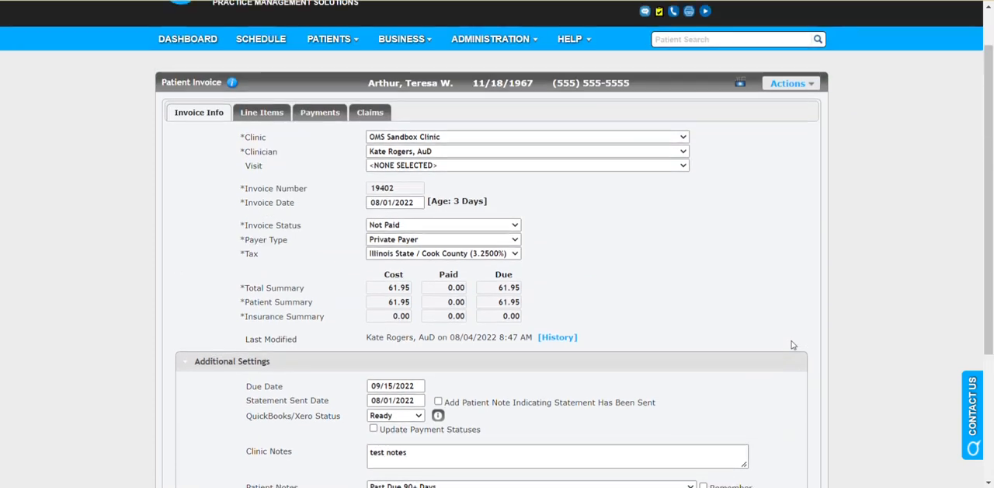
pyautogui.scroll(-3, 746, 368)
pyautogui.click(490, 296)
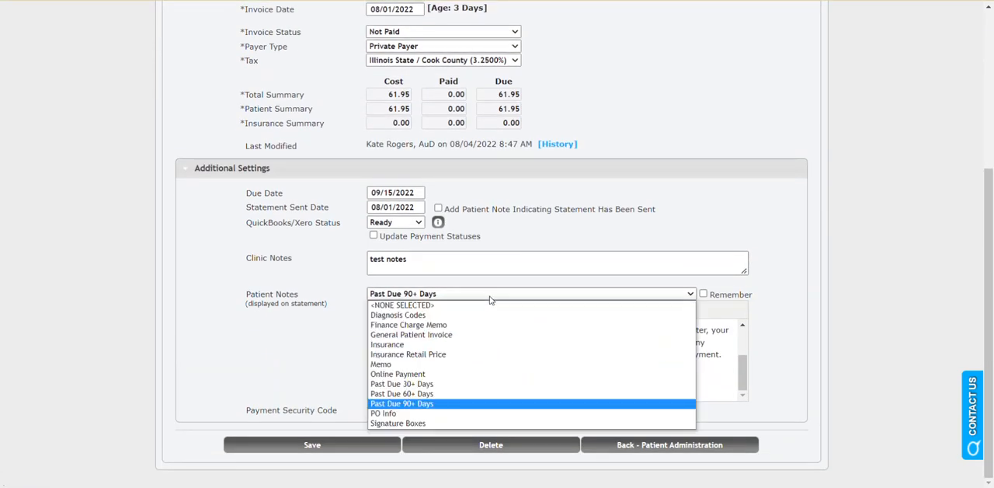
pyautogui.scroll(3, 772, 331)
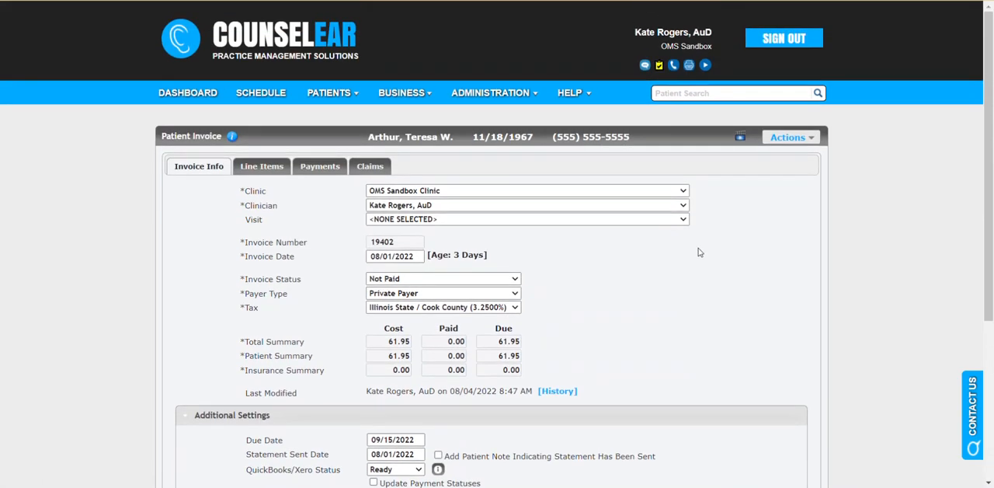
# Step: Go to the administration page for invoice notes and open the Past Due 90+ Days note for editing
pyautogui.moveTo(525, 99)
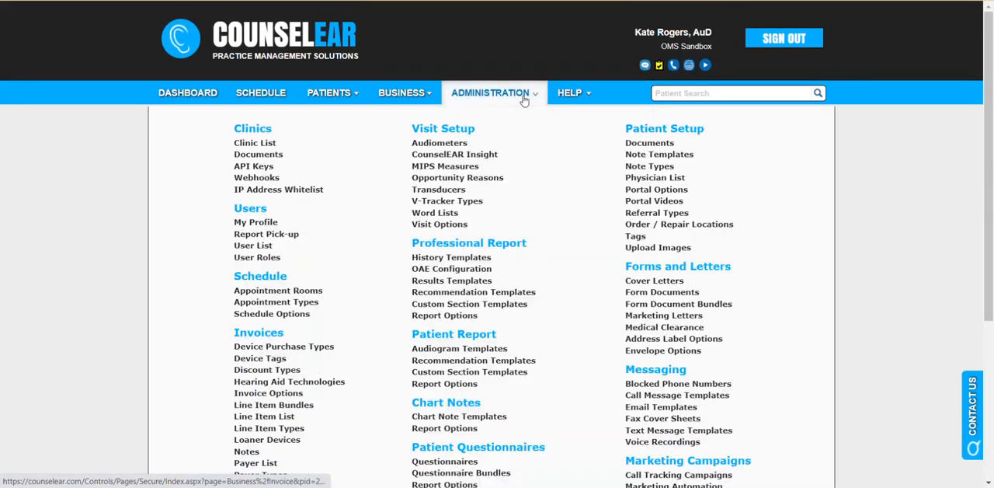
pyautogui.scroll(-1, 325, 300)
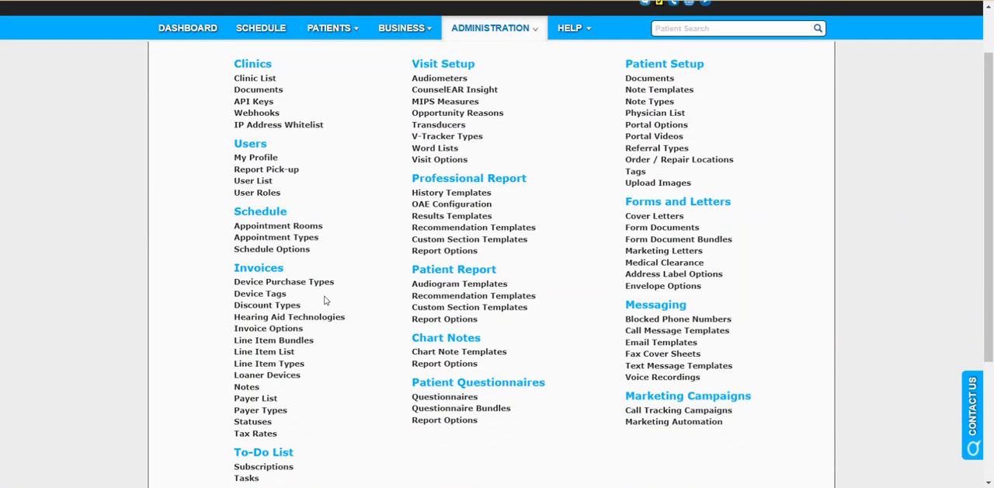
pyautogui.click(247, 387)
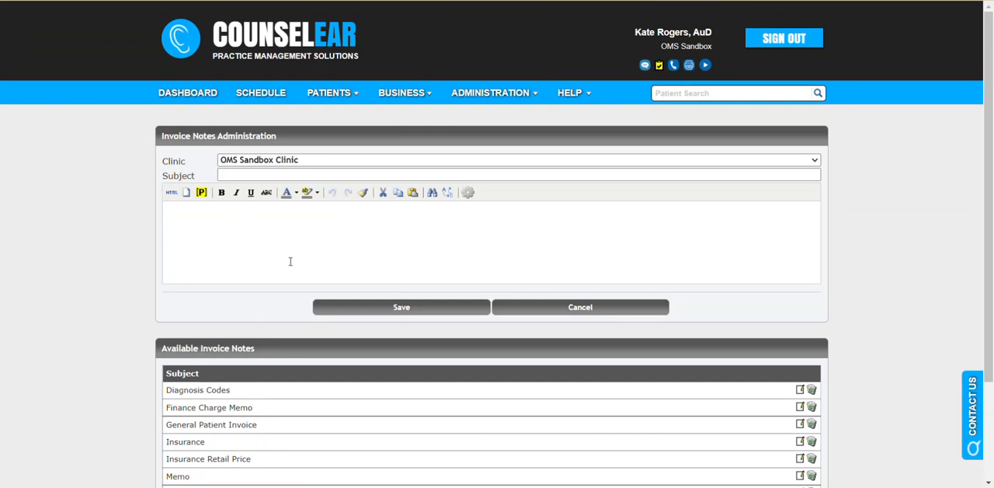
pyautogui.scroll(-3, 288, 259)
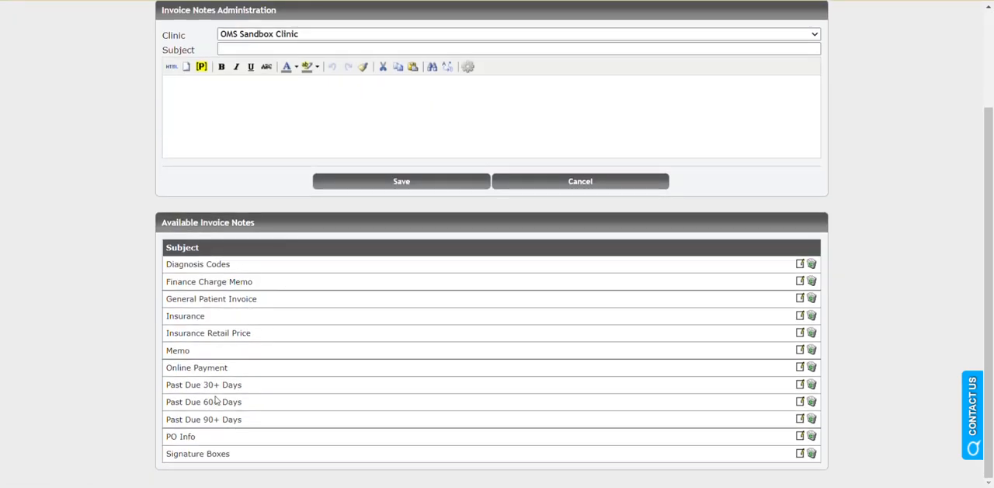
pyautogui.click(799, 420)
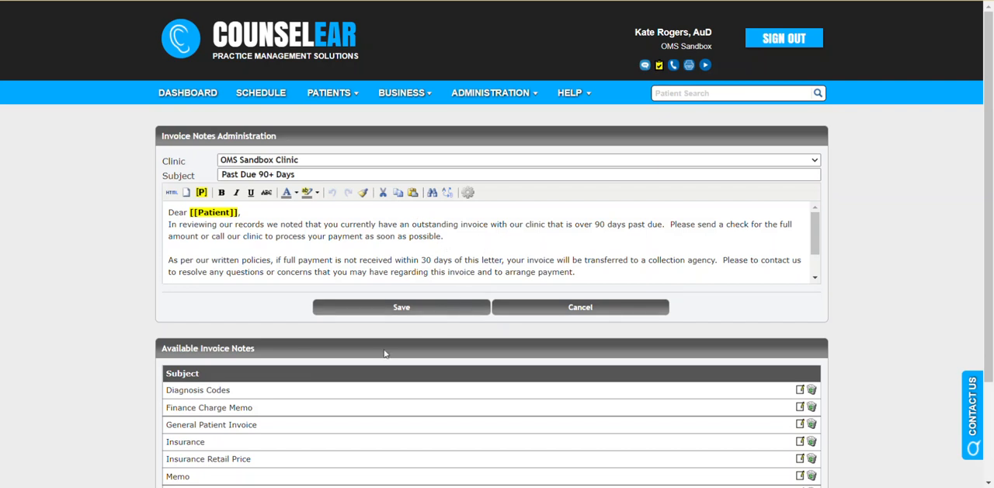
pyautogui.scroll(-3, 300, 365)
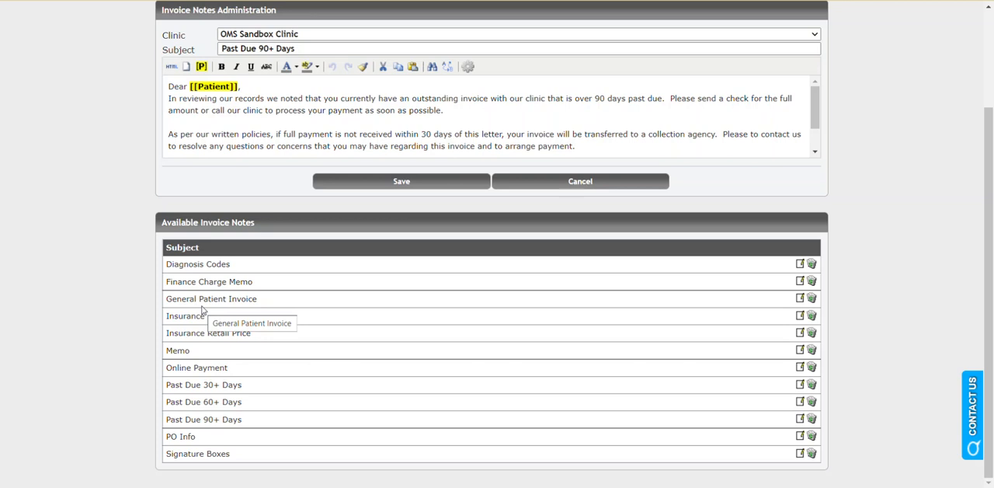
pyautogui.scroll(2, 849, 272)
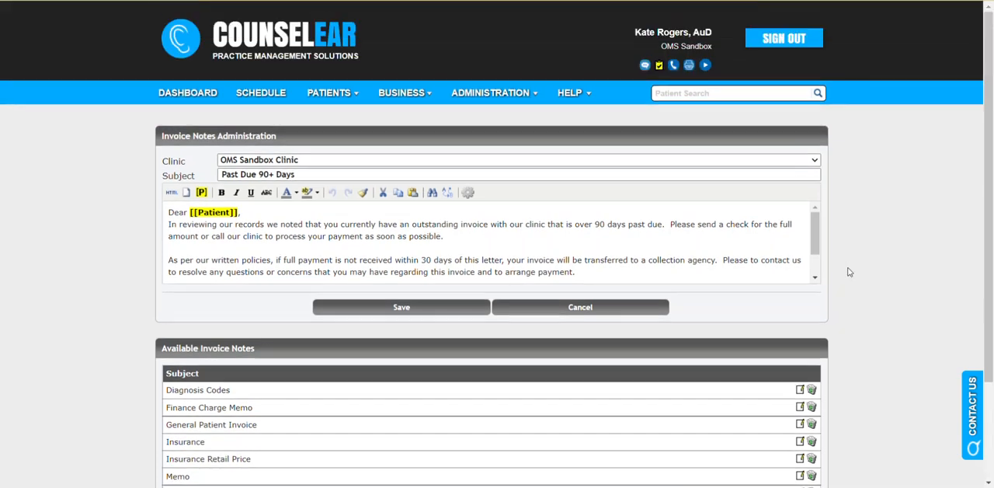